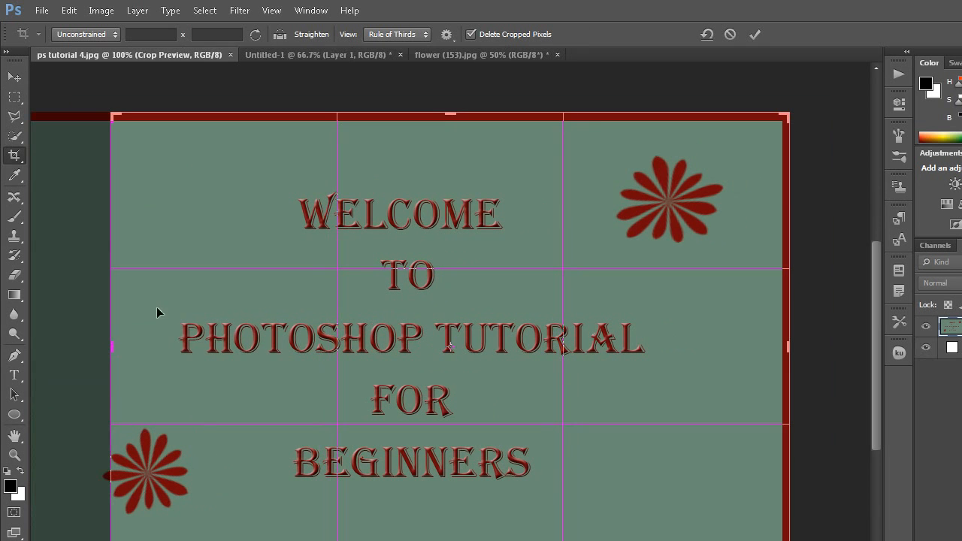
# Step: Crop the welcome image inward on all four sides to exclude its red border, and undo the crop
pyautogui.moveTo(451, 110); pyautogui.dragTo(451, 134)
pyautogui.moveTo(725, 368); pyautogui.dragTo(676, 344)
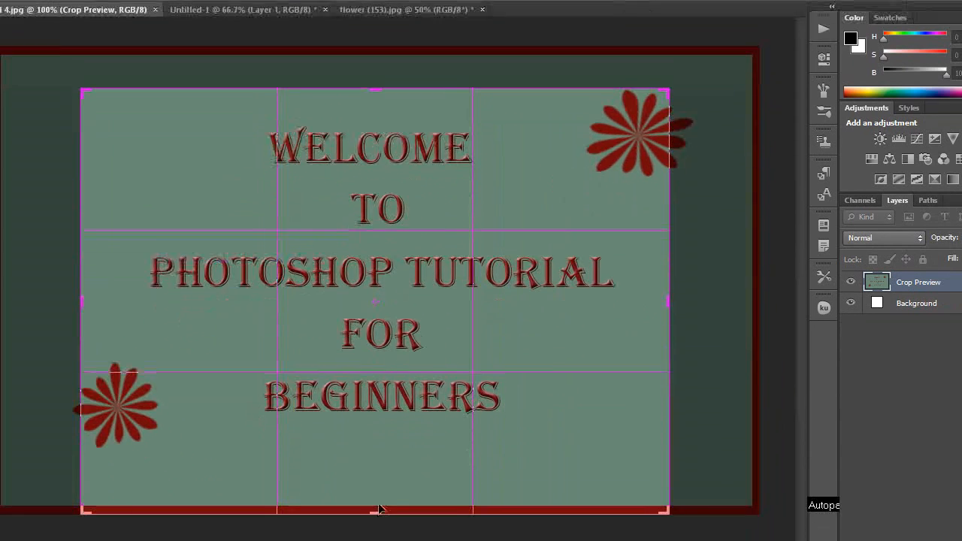
pyautogui.moveTo(377, 511); pyautogui.dragTo(375, 484)
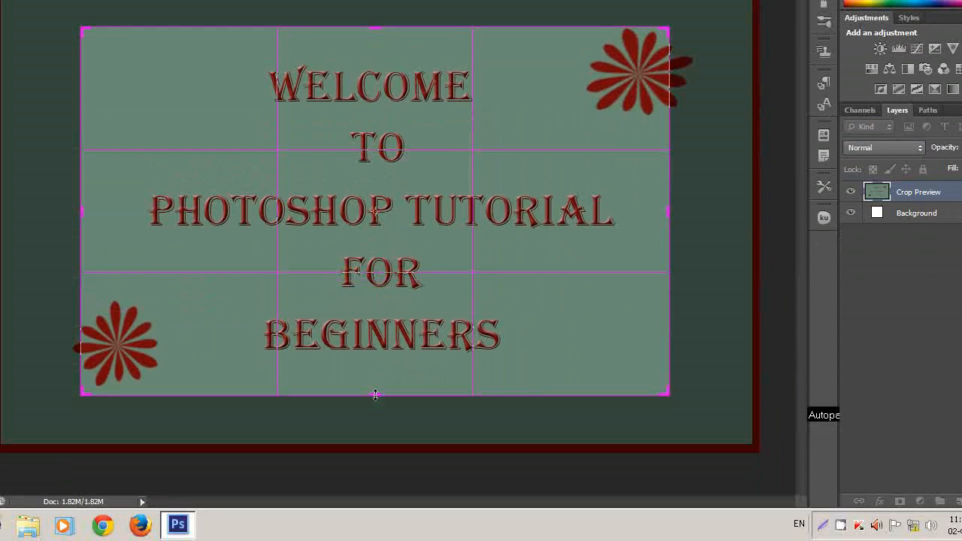
pyautogui.press('Return')
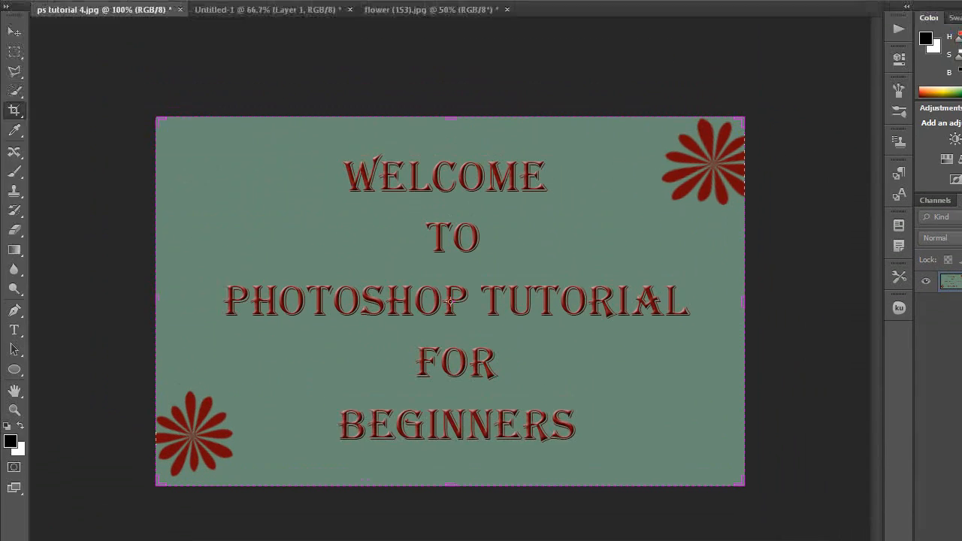
pyautogui.click(68, 11)
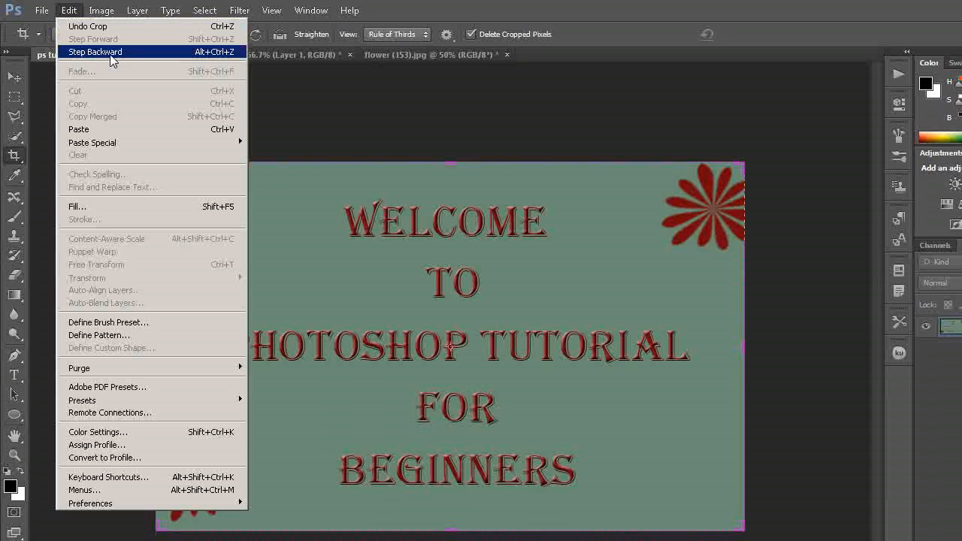
pyautogui.click(98, 50)
# Step: Crop the border off the left and top edges of the welcome image, and undo the crop
pyautogui.moveTo(68, 347); pyautogui.dragTo(109, 347)
pyautogui.moveTo(450, 111); pyautogui.dragTo(451, 137)
pyautogui.doubleClick(351, 355)
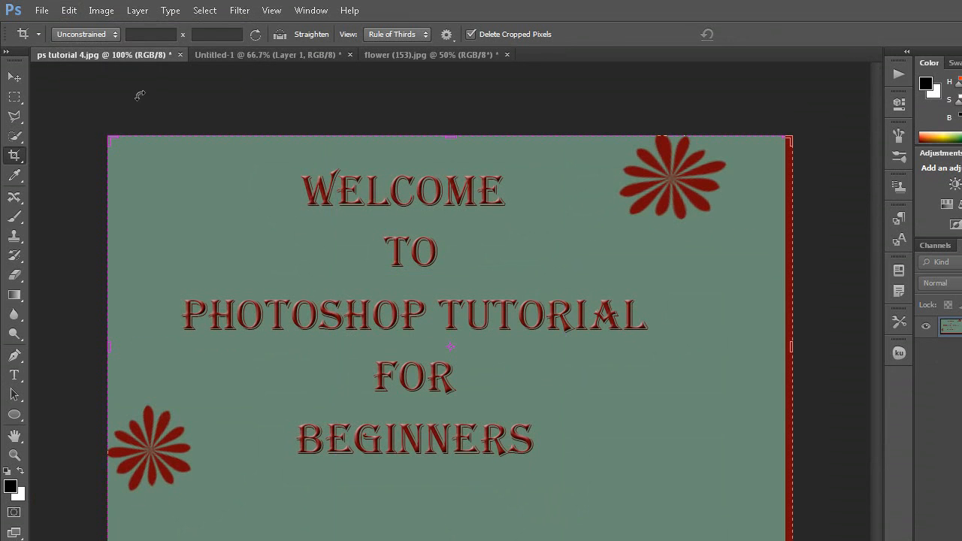
pyautogui.click(69, 11)
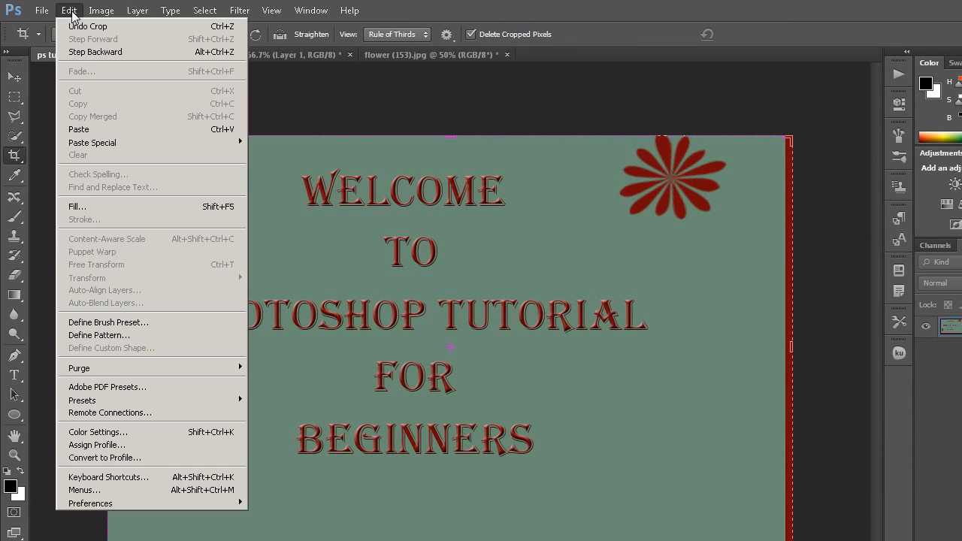
pyautogui.click(101, 57)
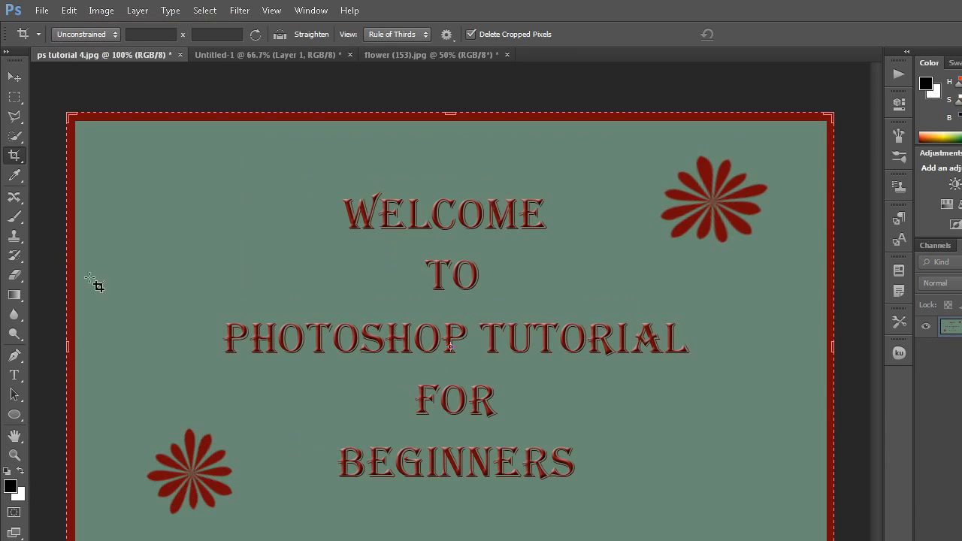
# Step: Narrow the crop area from both sides past the flower edges, apply it with the Crop command, and undo it
pyautogui.moveTo(79, 363); pyautogui.dragTo(117, 346)
pyautogui.moveTo(782, 346); pyautogui.dragTo(736, 346)
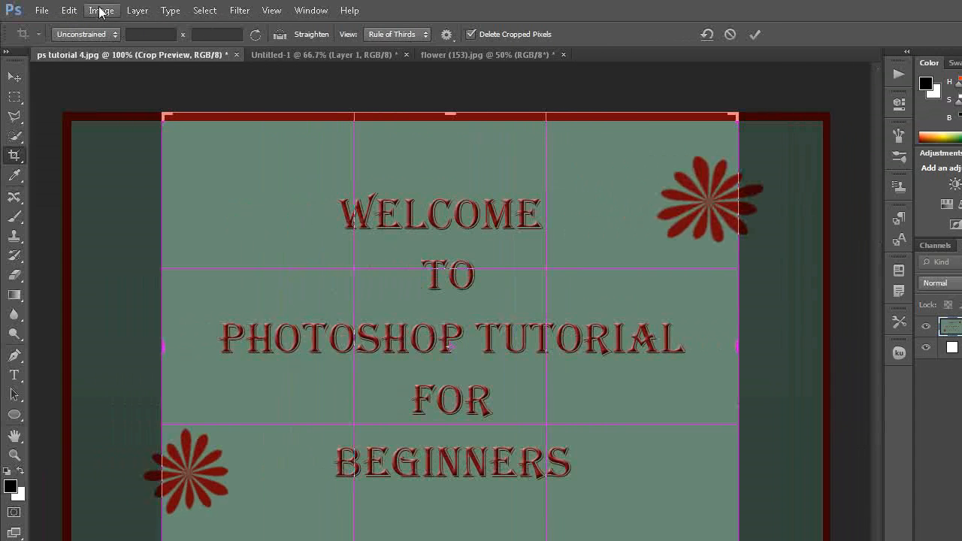
pyautogui.click(26, 10)
pyautogui.click(112, 149)
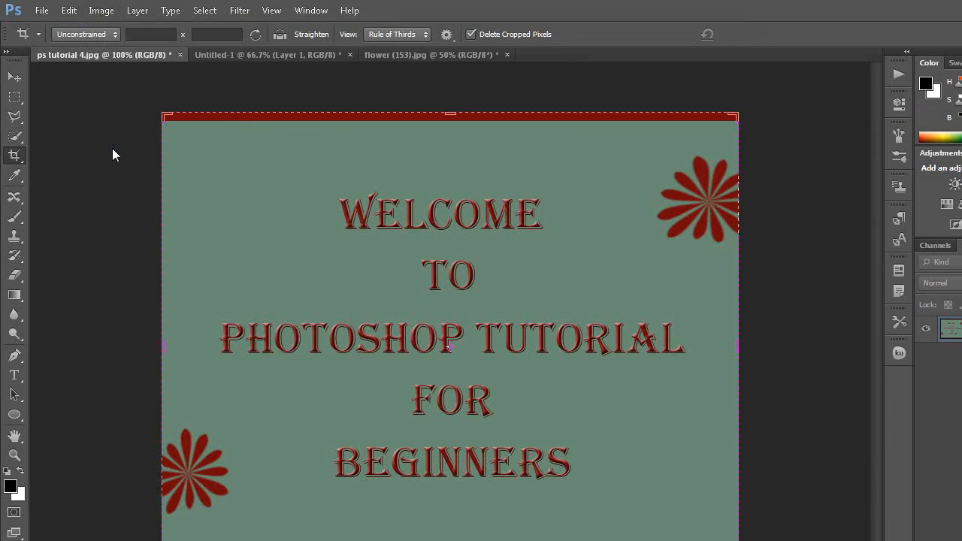
pyautogui.click(74, 11)
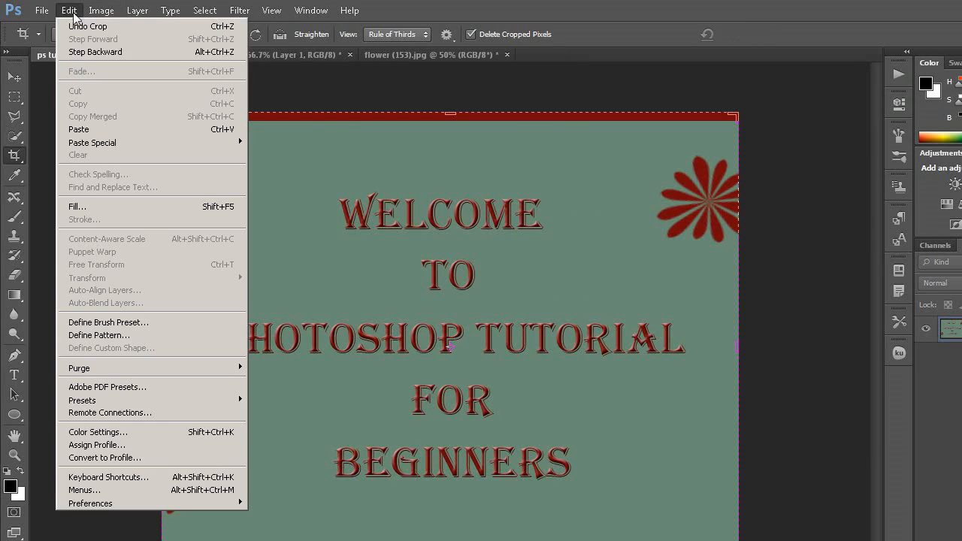
pyautogui.click(93, 54)
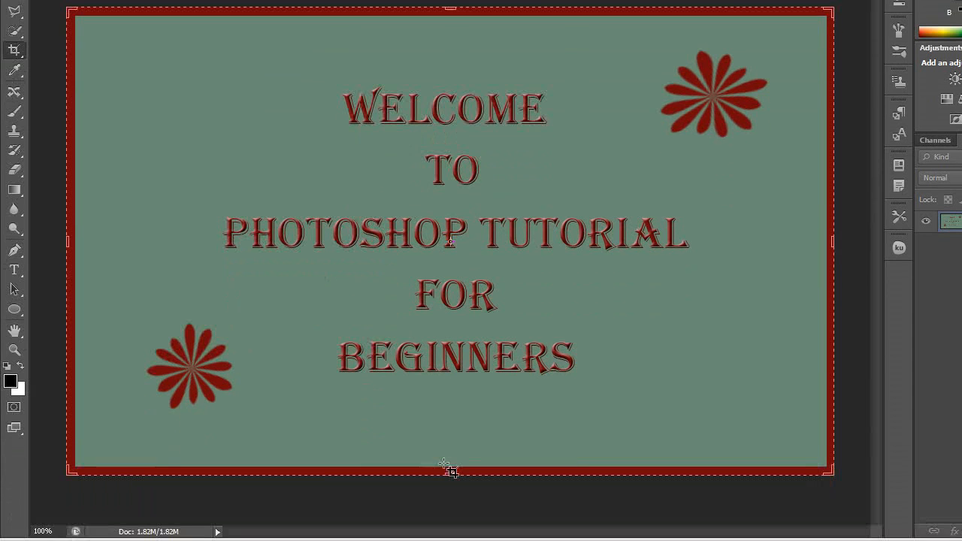
# Step: Crop the top and bottom of the image, accepting the crop while switching to the Rectangular Marquee tool, and undo it
pyautogui.moveTo(450, 532); pyautogui.dragTo(458, 503)
pyautogui.moveTo(459, 413); pyautogui.dragTo(459, 413)
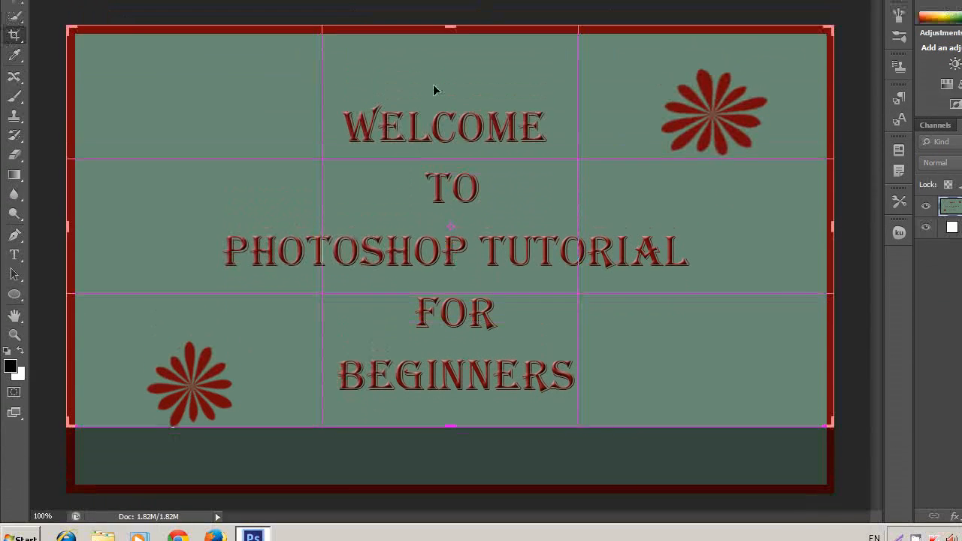
pyautogui.moveTo(449, 18); pyautogui.dragTo(447, 49)
pyautogui.moveTo(448, 150); pyautogui.dragTo(448, 151)
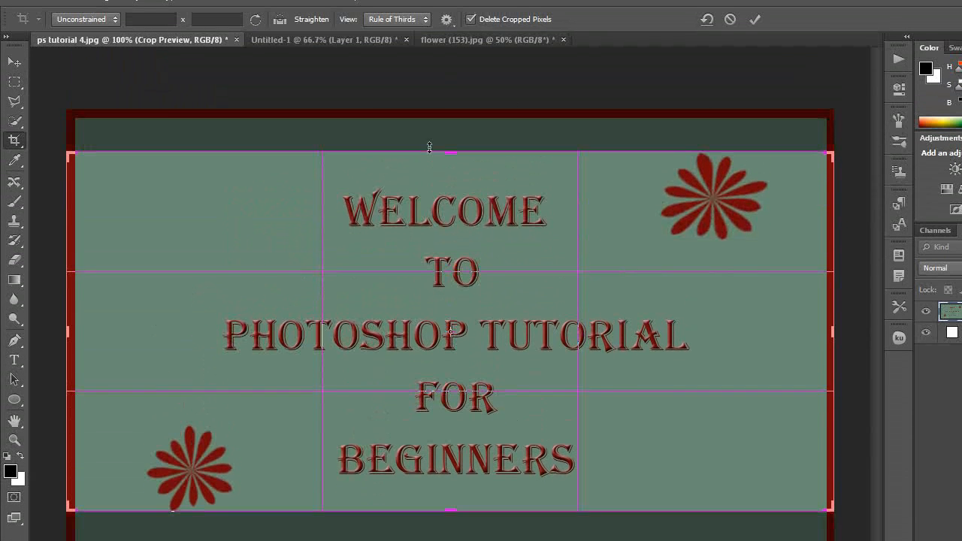
pyautogui.click(15, 99)
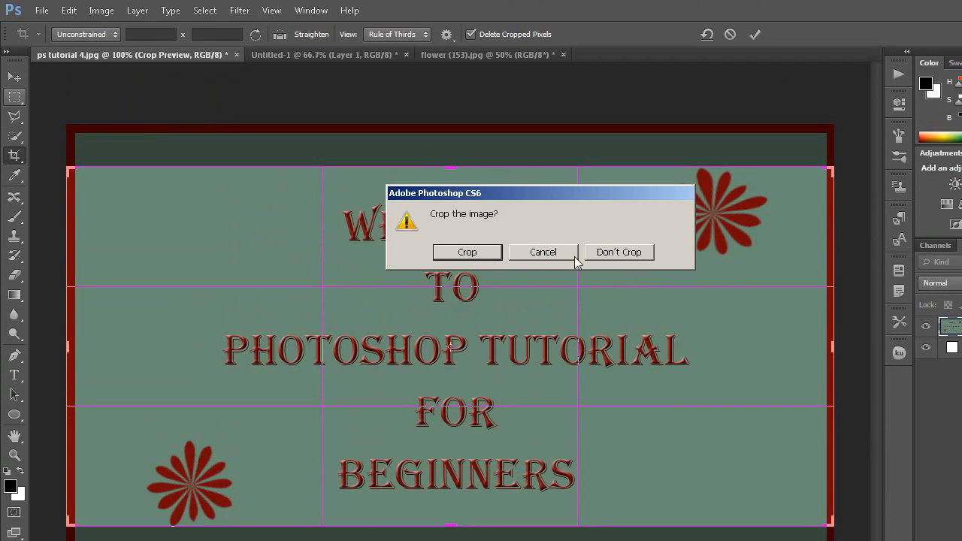
pyautogui.click(467, 252)
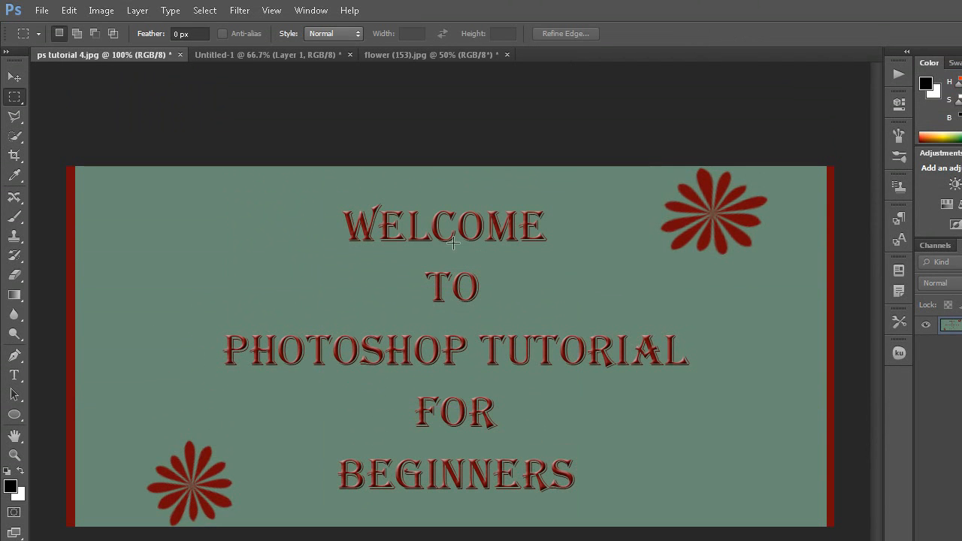
pyautogui.click(75, 16)
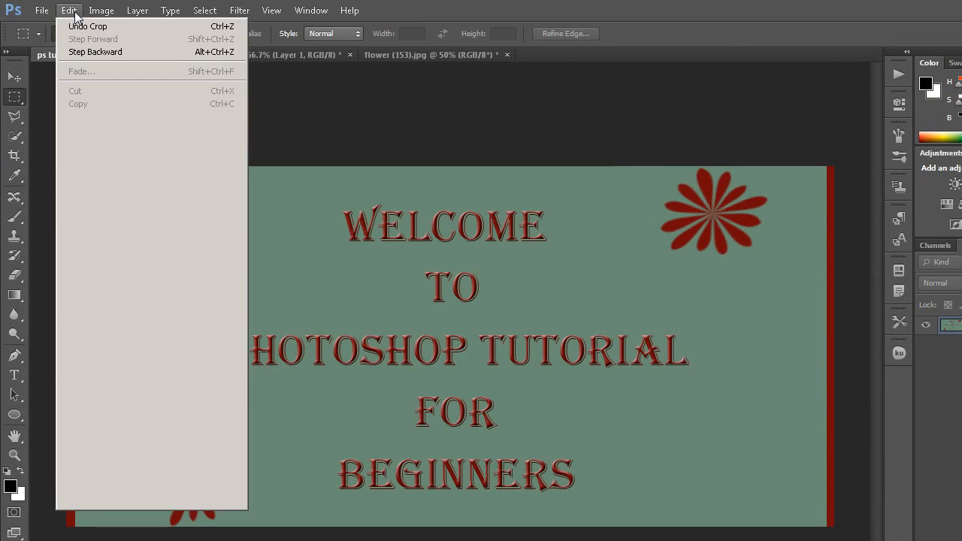
pyautogui.click(87, 49)
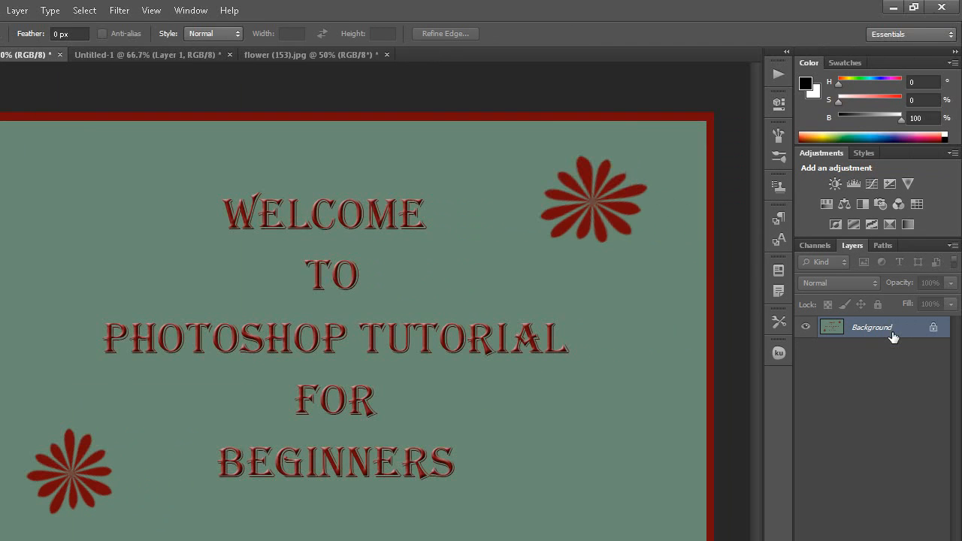
# Step: Convert the Background into the regular layer Layer 0 and turn off Delete Cropped Pixels for the Crop tool
pyautogui.doubleClick(892, 335)
pyautogui.click(710, 195)
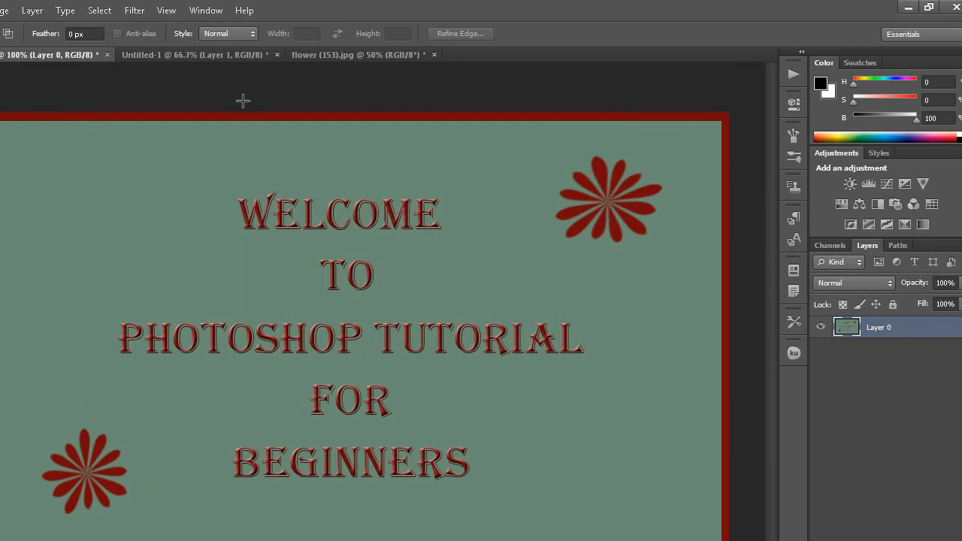
pyautogui.click(18, 158)
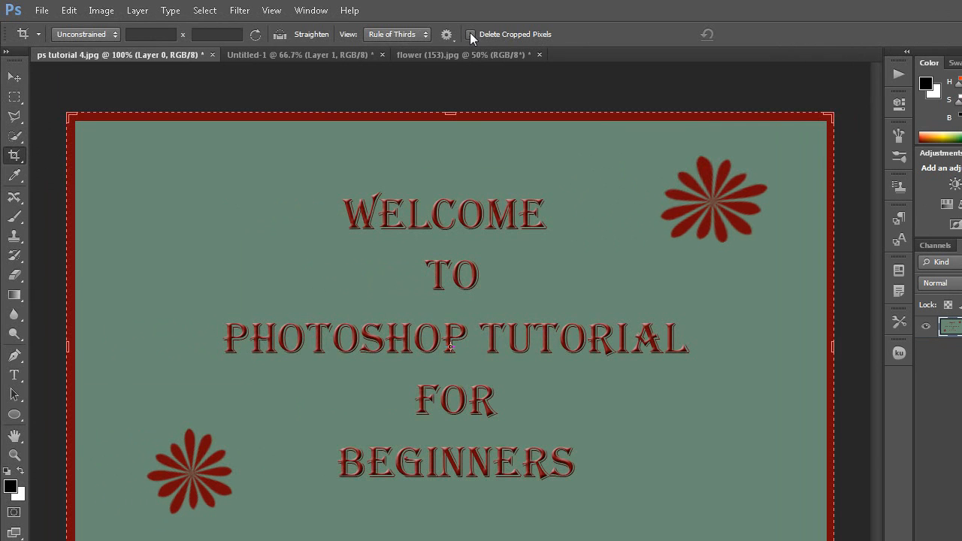
# Step: Crop the welcome image closely around its text on all four sides without deleting the cropped pixels
pyautogui.moveTo(451, 115); pyautogui.dragTo(449, 143)
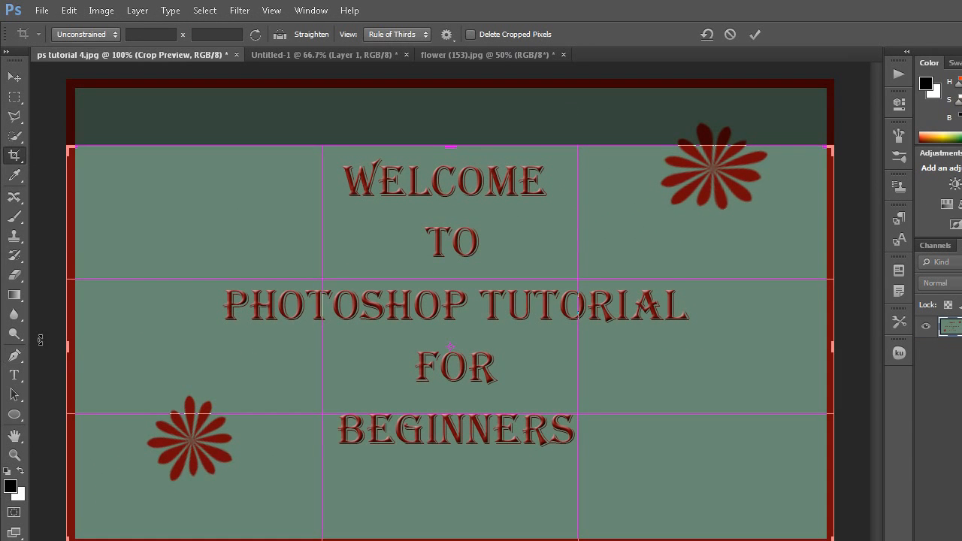
pyautogui.moveTo(69, 343); pyautogui.dragTo(103, 343)
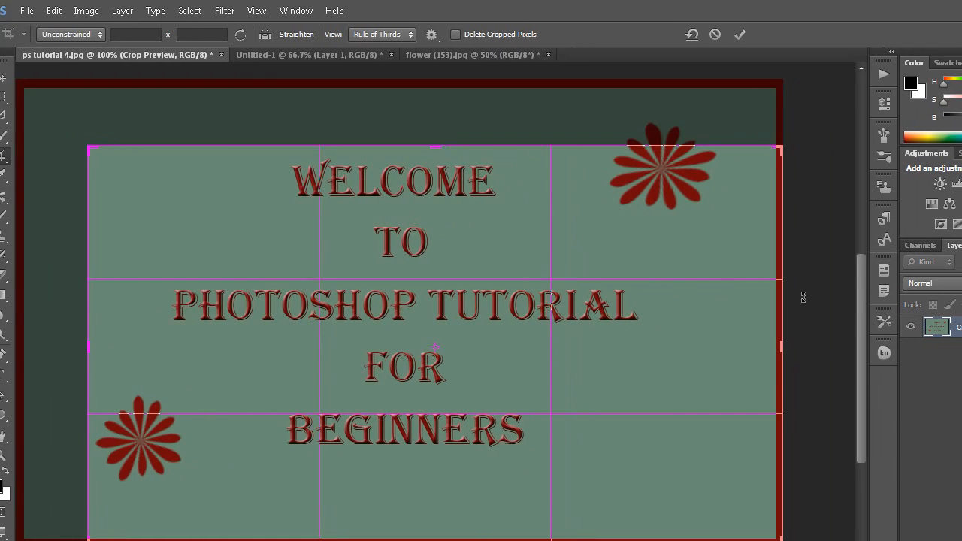
pyautogui.moveTo(781, 346); pyautogui.dragTo(747, 343)
pyautogui.moveTo(360, 498); pyautogui.dragTo(370, 372)
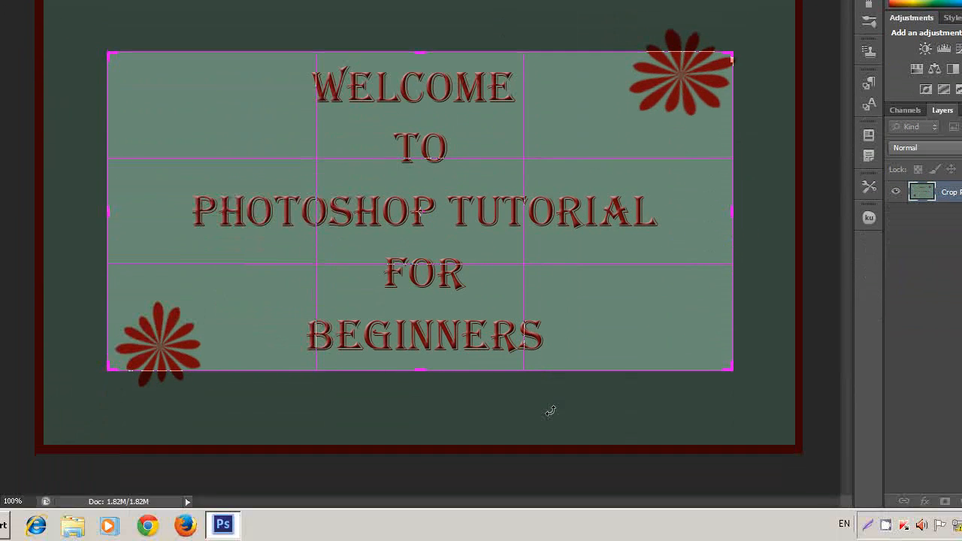
pyautogui.press('Return')
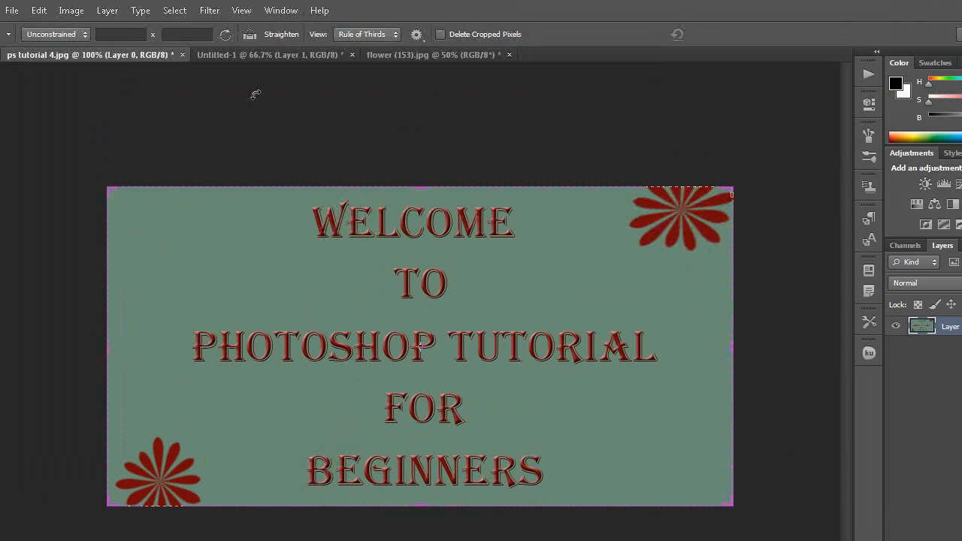
# Step: Restore the hidden areas outside the cropped canvas with Reveal All
pyautogui.click(66, 11)
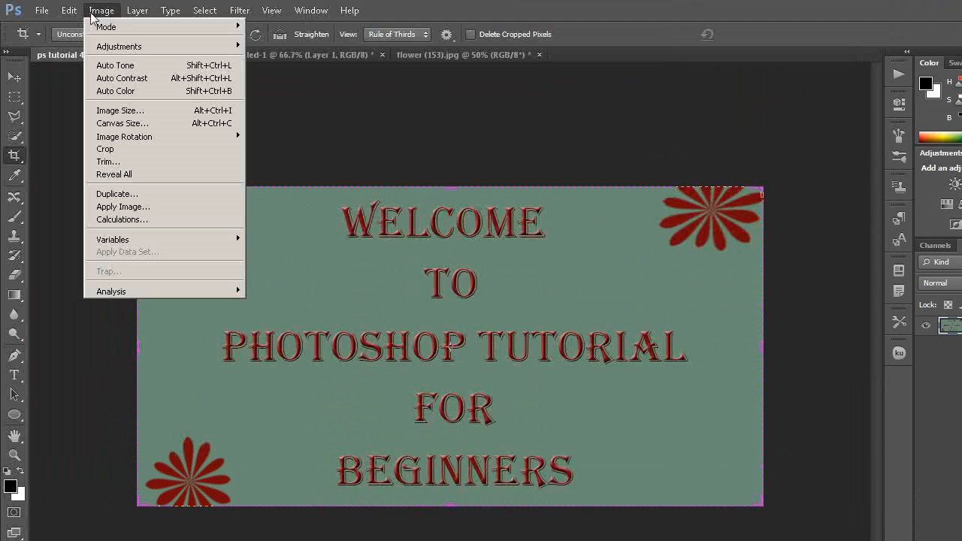
pyautogui.click(114, 175)
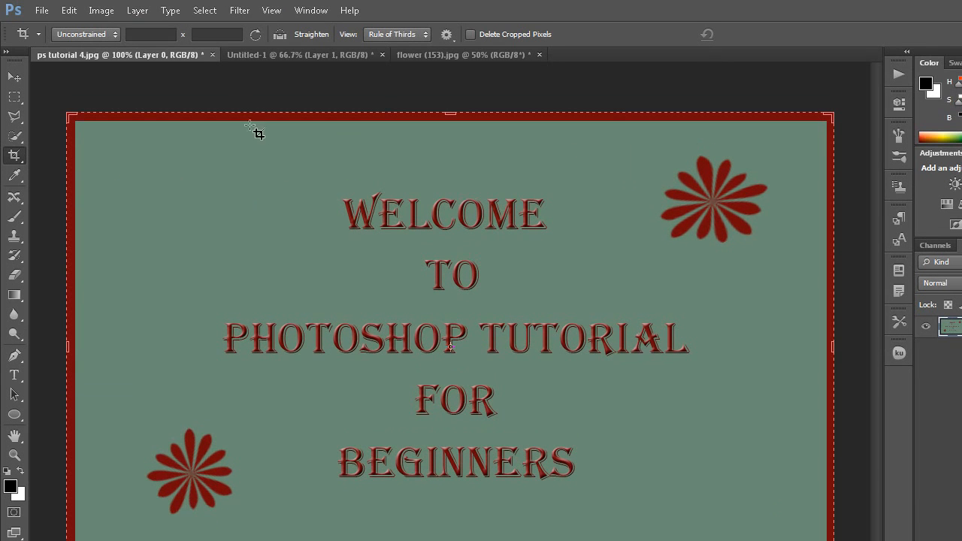
# Step: Trim the transparent pixels from all four sides of the Untitled-1 flower image
pyautogui.click(290, 55)
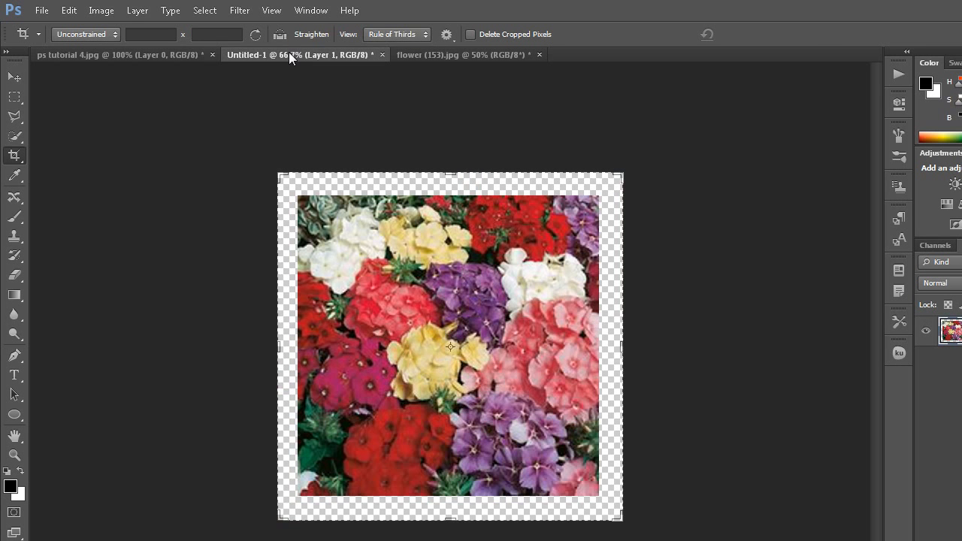
pyautogui.click(102, 11)
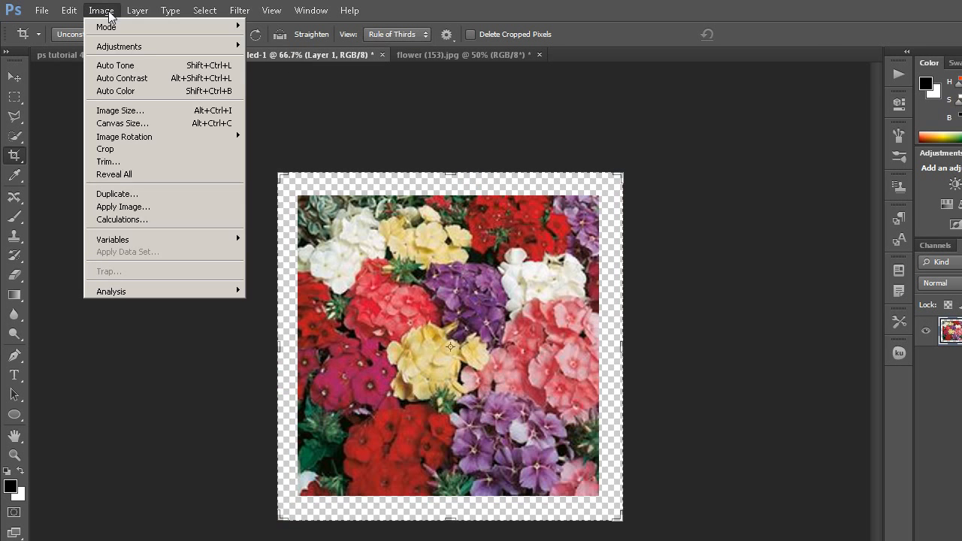
pyautogui.click(108, 162)
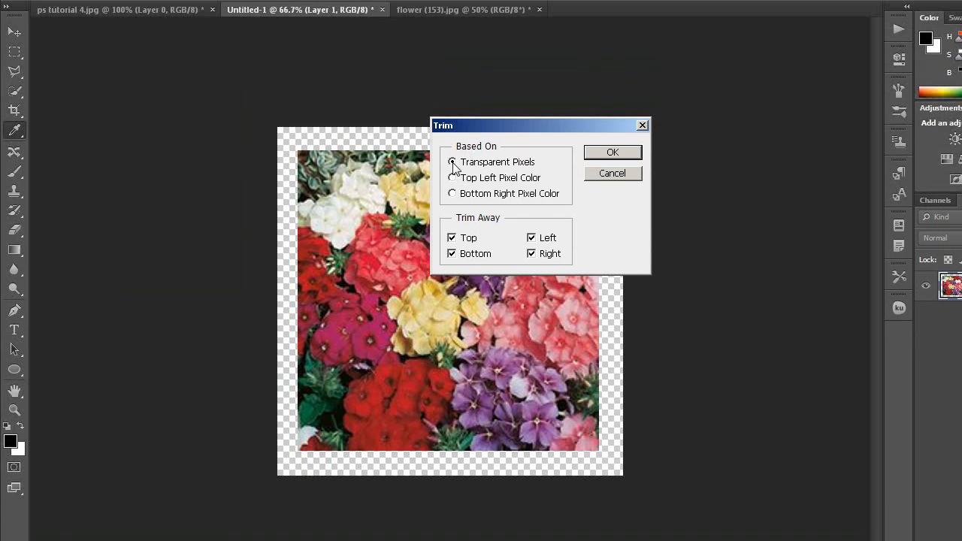
pyautogui.click(612, 153)
pyautogui.press('c')
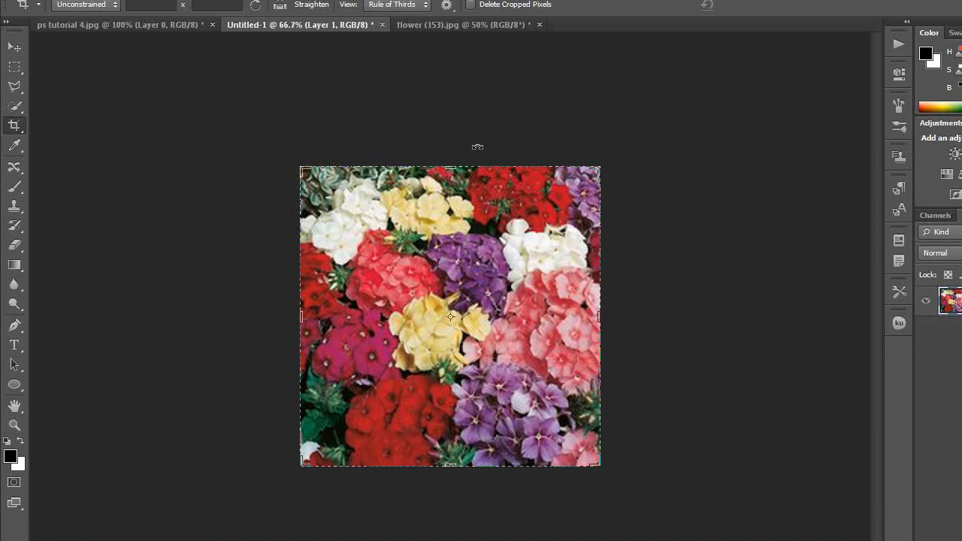
# Step: Trim the red border off all sides of flower (153).jpg based on Top Left Pixel Color, and undo the trim
pyautogui.click(474, 54)
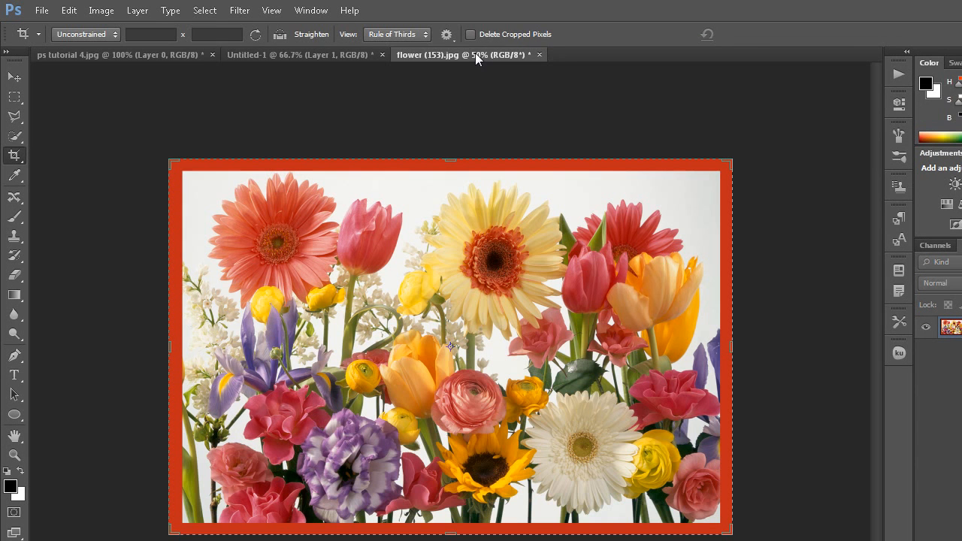
pyautogui.click(104, 12)
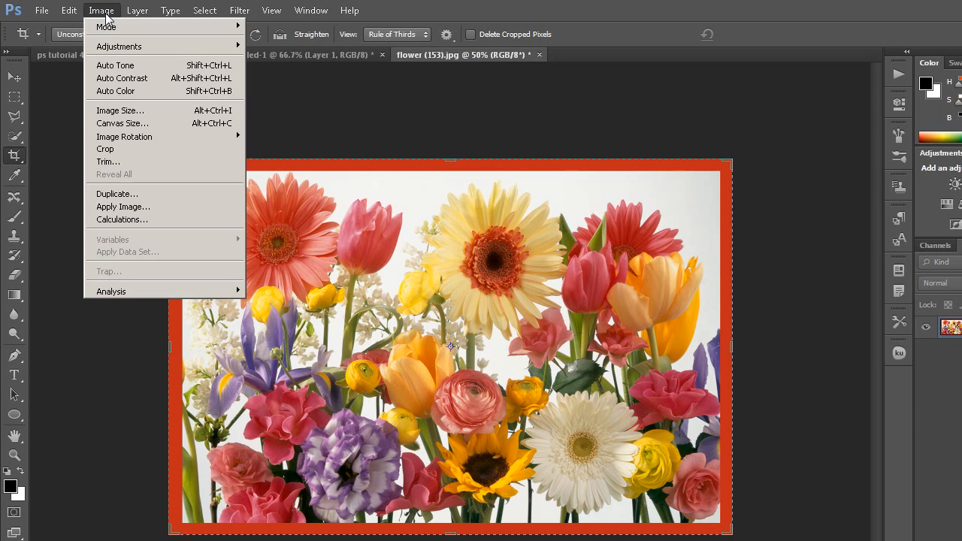
pyautogui.click(109, 163)
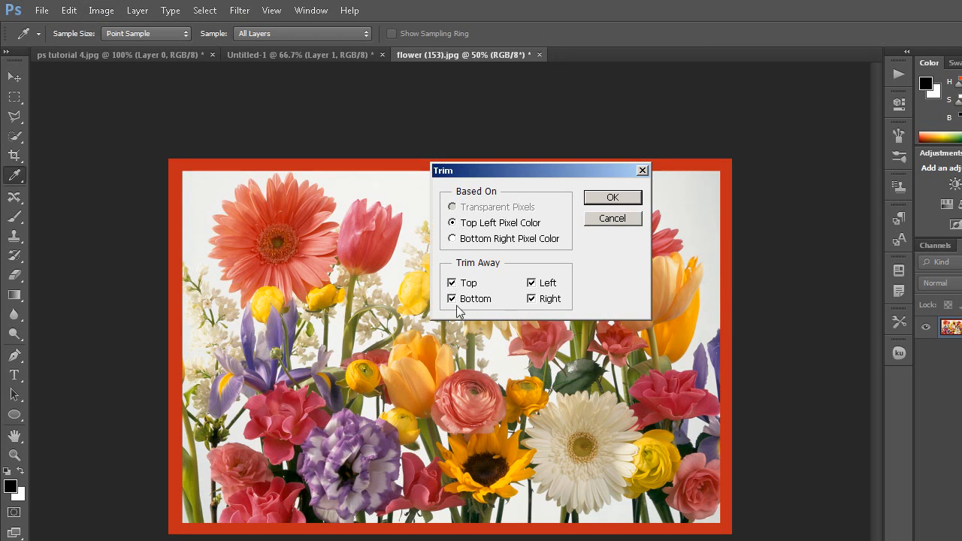
pyautogui.click(611, 198)
pyautogui.press('c')
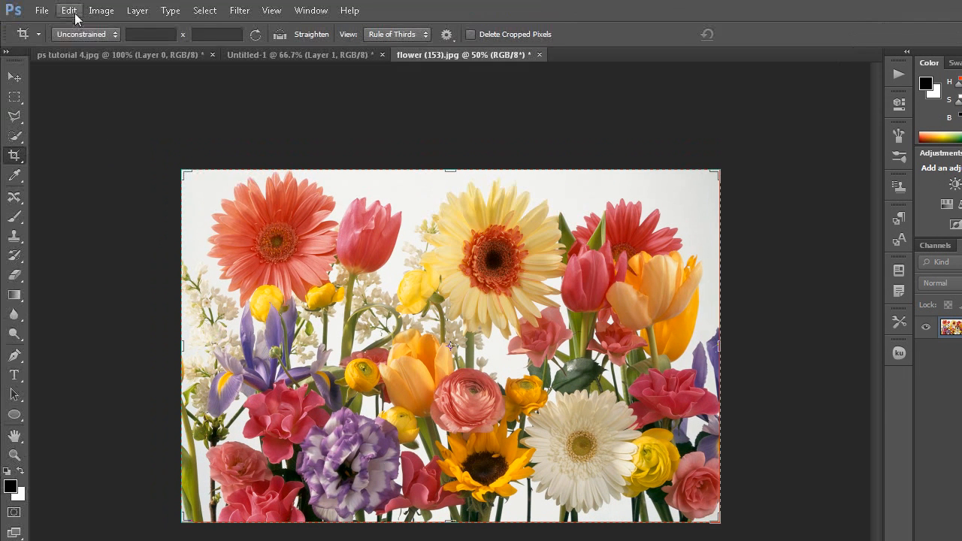
pyautogui.click(75, 16)
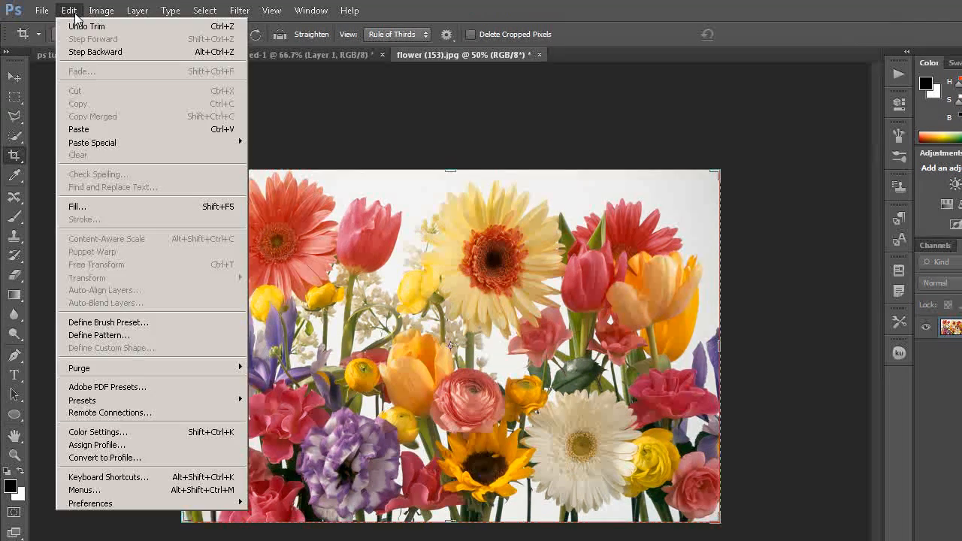
pyautogui.click(95, 52)
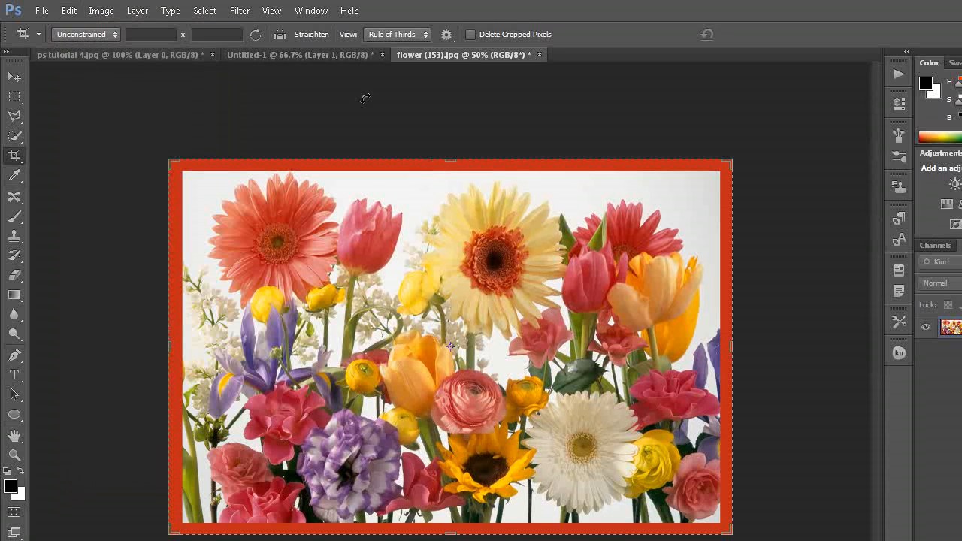
# Step: Trim the red border off the top, bottom and right sides of flower (153).jpg based on Top Left Pixel Color, leaving the left side
pyautogui.click(100, 11)
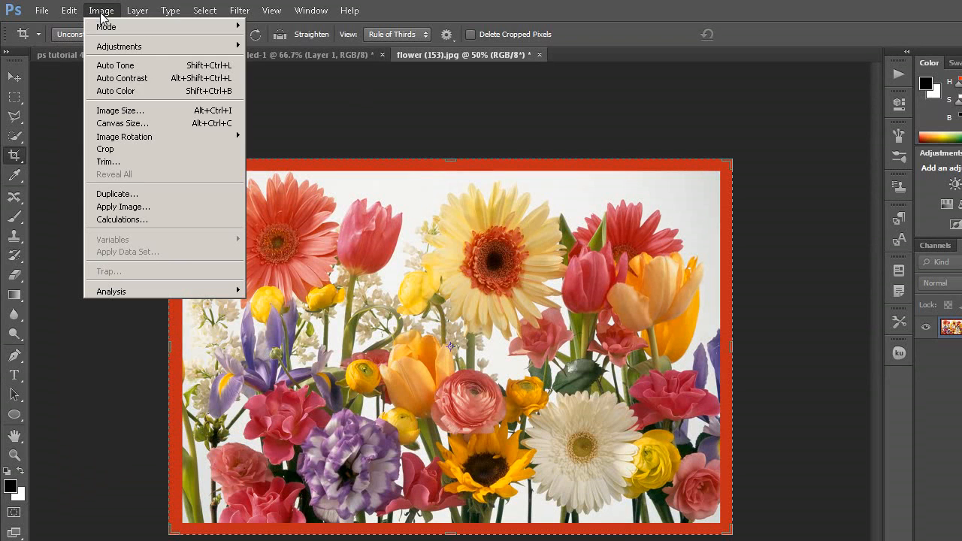
pyautogui.click(104, 163)
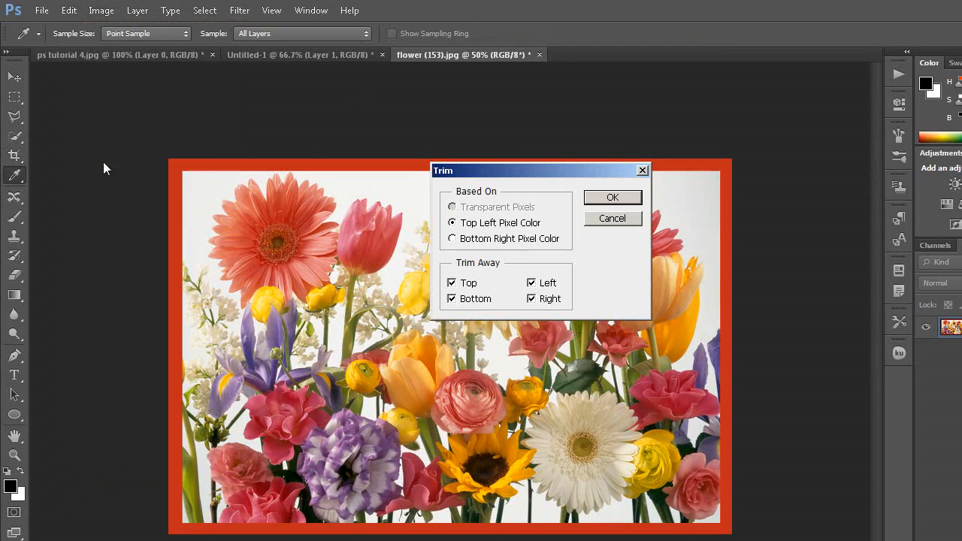
pyautogui.click(531, 283)
pyautogui.click(617, 197)
pyautogui.press('c')
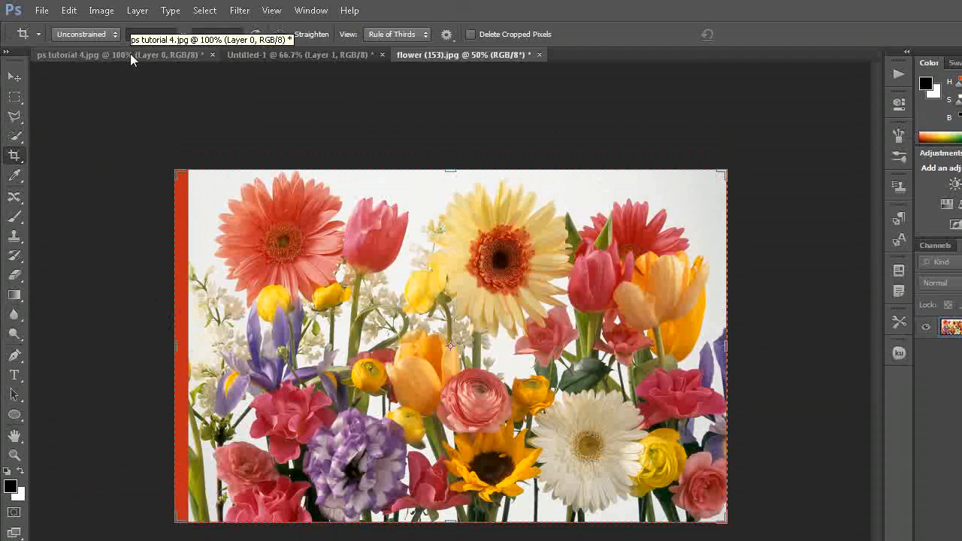
# Step: In ps tutorial 4.jpg, draw a rectangular frame over the welcome text with the Perspective Crop Tool
pyautogui.click(130, 53)
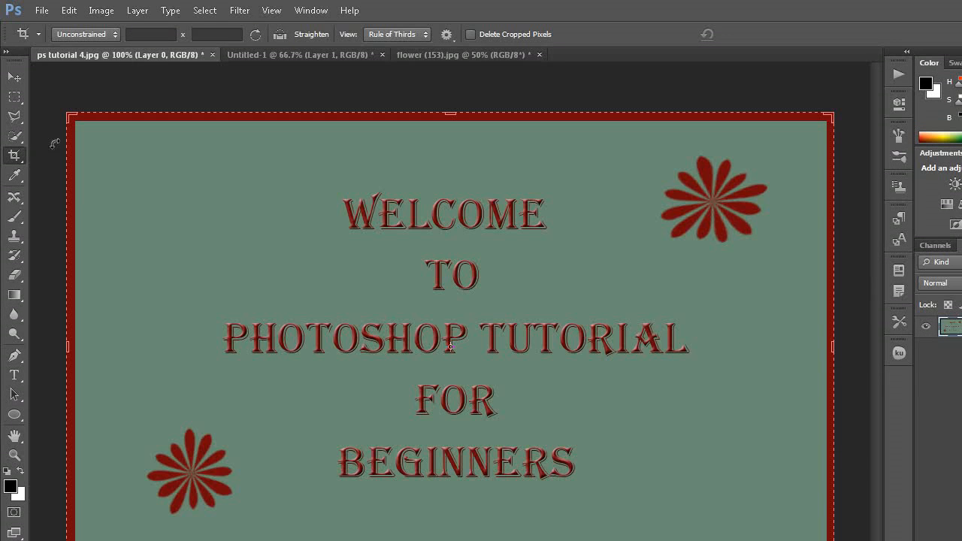
pyautogui.rightClick(16, 160)
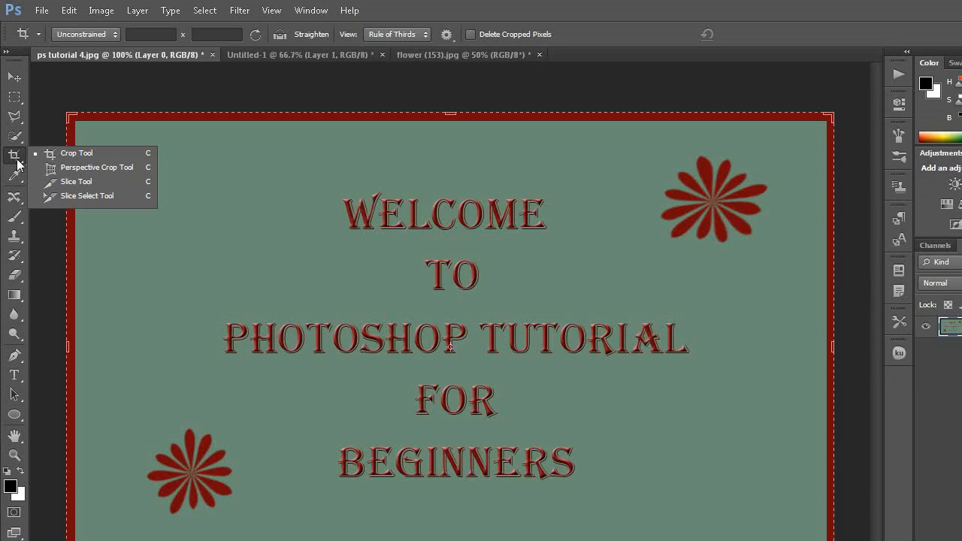
pyautogui.click(76, 167)
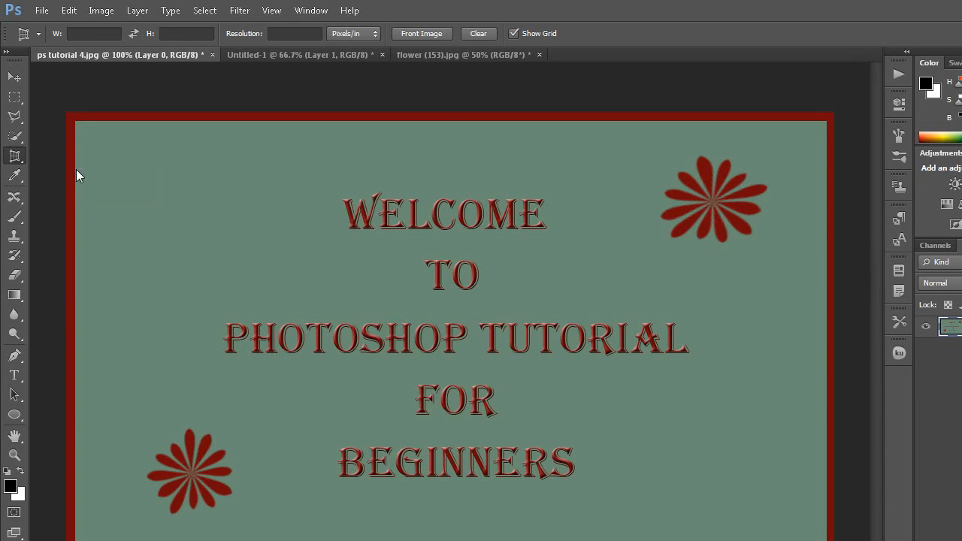
pyautogui.moveTo(235, 179); pyautogui.dragTo(639, 468)
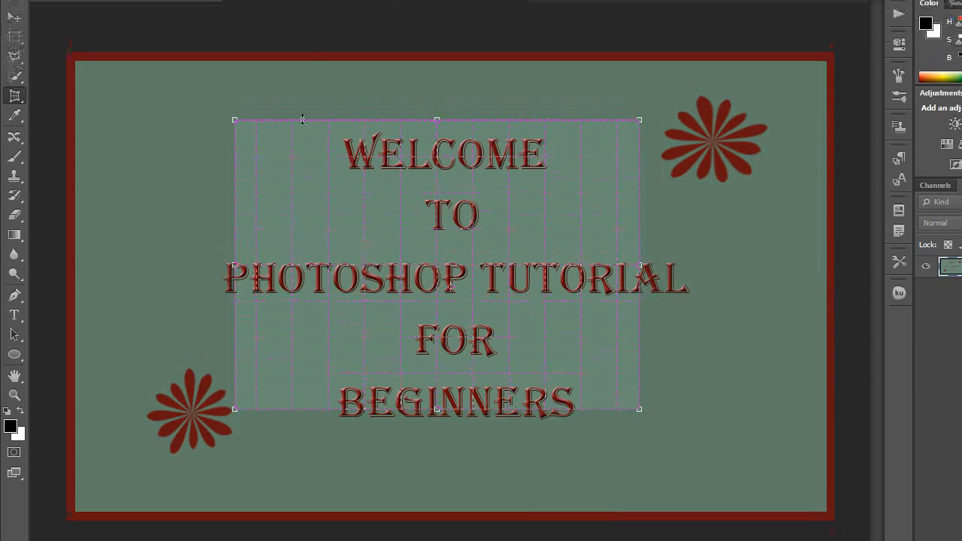
# Step: Pull the perspective crop frame's corners and edges outward into an uneven quadrilateral, apply the crop, and undo it
pyautogui.moveTo(235, 165); pyautogui.dragTo(181, 153)
pyautogui.moveTo(409, 159); pyautogui.dragTo(407, 135)
pyautogui.moveTo(637, 142); pyautogui.dragTo(655, 118)
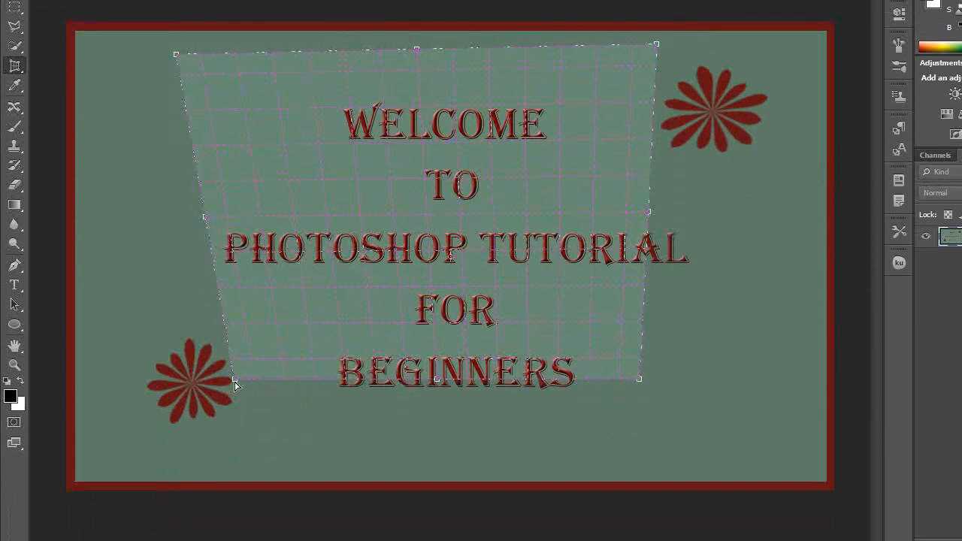
pyautogui.moveTo(235, 419); pyautogui.dragTo(263, 455)
pyautogui.moveTo(264, 397); pyautogui.dragTo(271, 402)
pyautogui.moveTo(459, 378); pyautogui.dragTo(457, 406)
pyautogui.moveTo(649, 195); pyautogui.dragTo(665, 196)
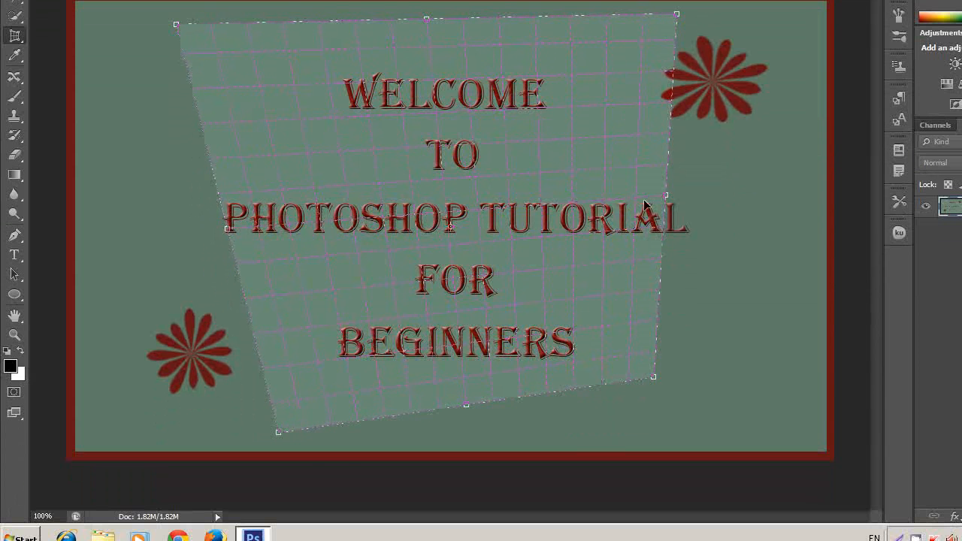
pyautogui.press('Return')
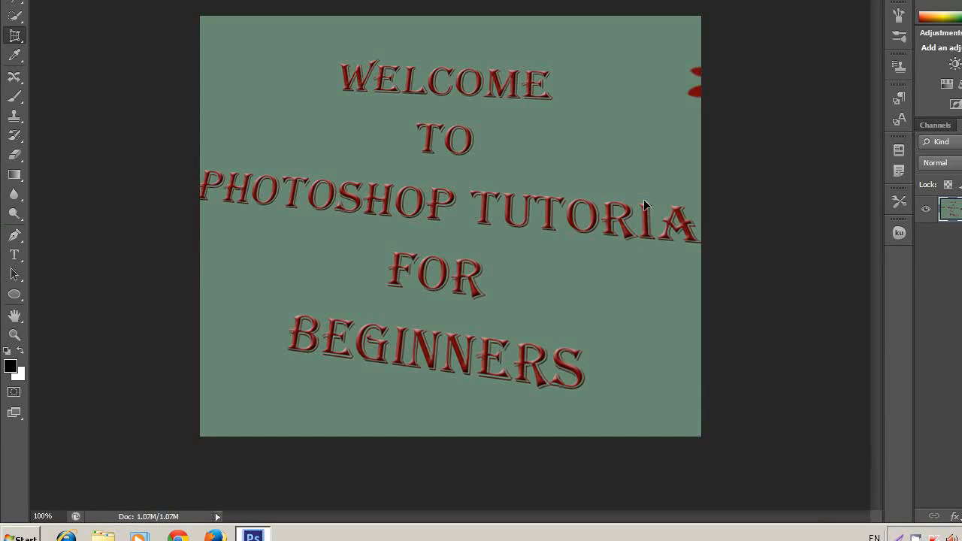
pyautogui.click(68, 10)
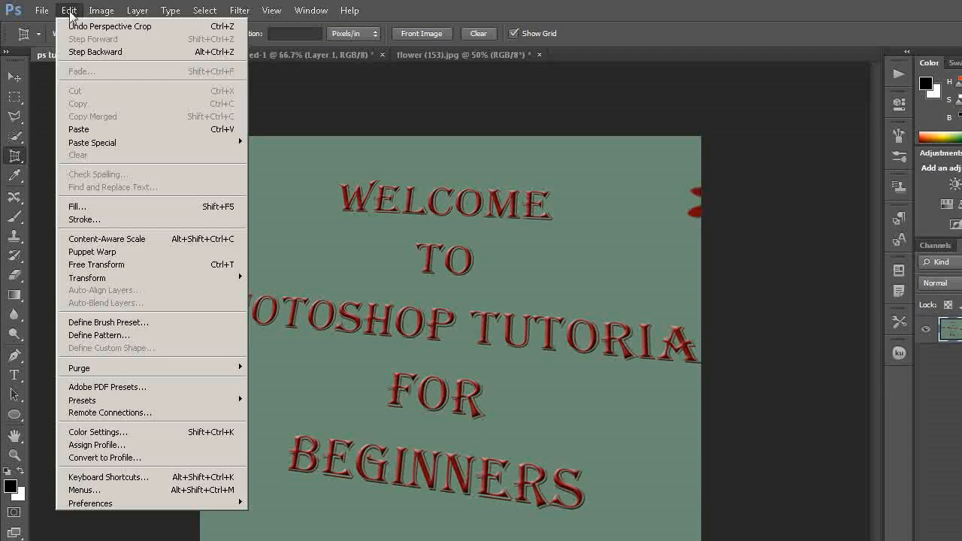
pyautogui.click(82, 52)
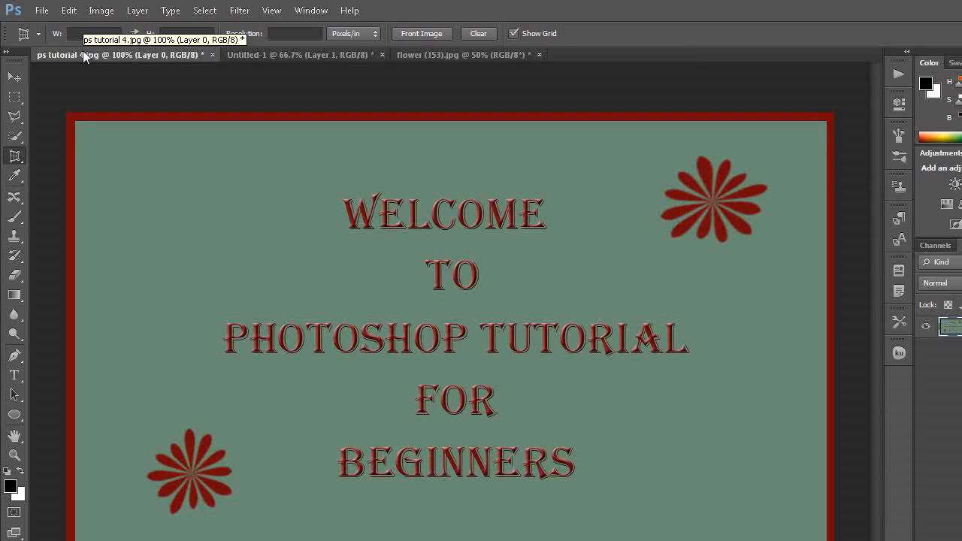
# Step: With the Crop Tool and Delete Cropped Pixels enabled, pull in the crop box's top, bottom and left edges, and cancel the crop
pyautogui.click(20, 162)
pyautogui.click(53, 154)
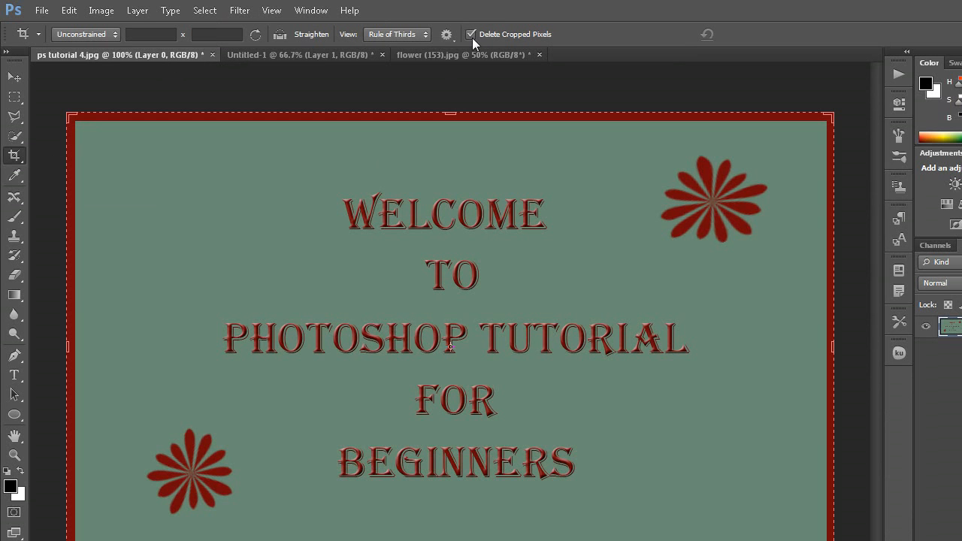
pyautogui.moveTo(450, 115); pyautogui.dragTo(451, 157)
pyautogui.moveTo(449, 459); pyautogui.dragTo(451, 378)
pyautogui.moveTo(67, 211); pyautogui.dragTo(125, 217)
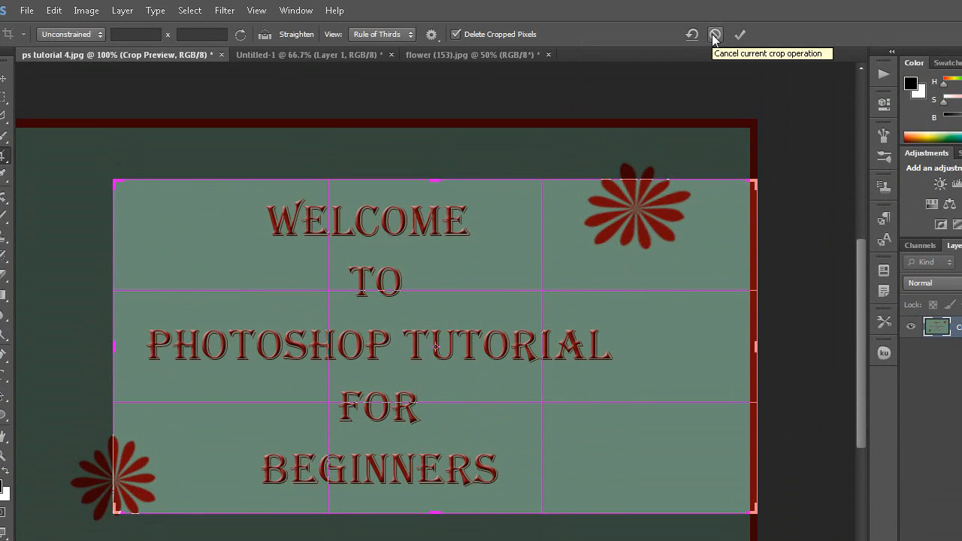
pyautogui.click(715, 35)
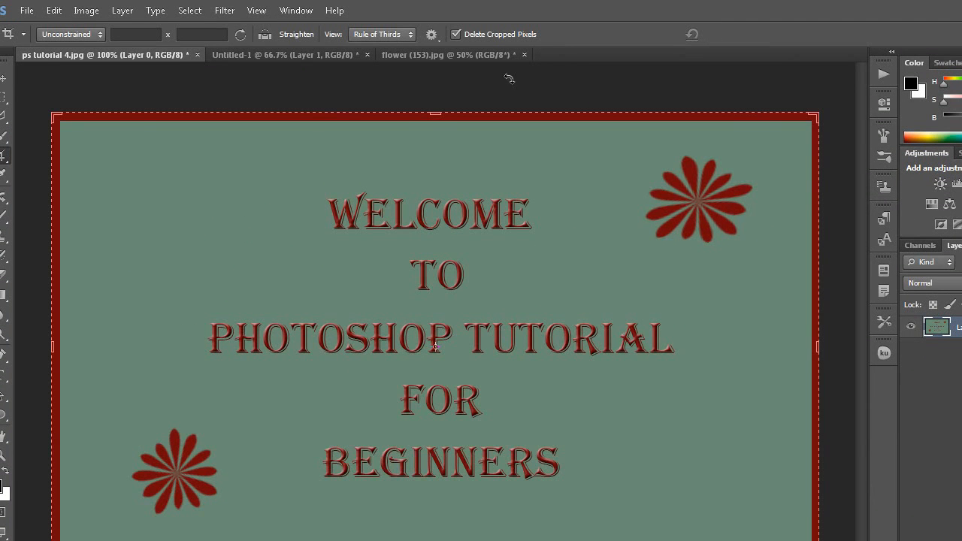
# Step: Pull in the crop box's left and top edges toward the welcome text, and reset the crop box
pyautogui.moveTo(51, 348); pyautogui.dragTo(88, 347)
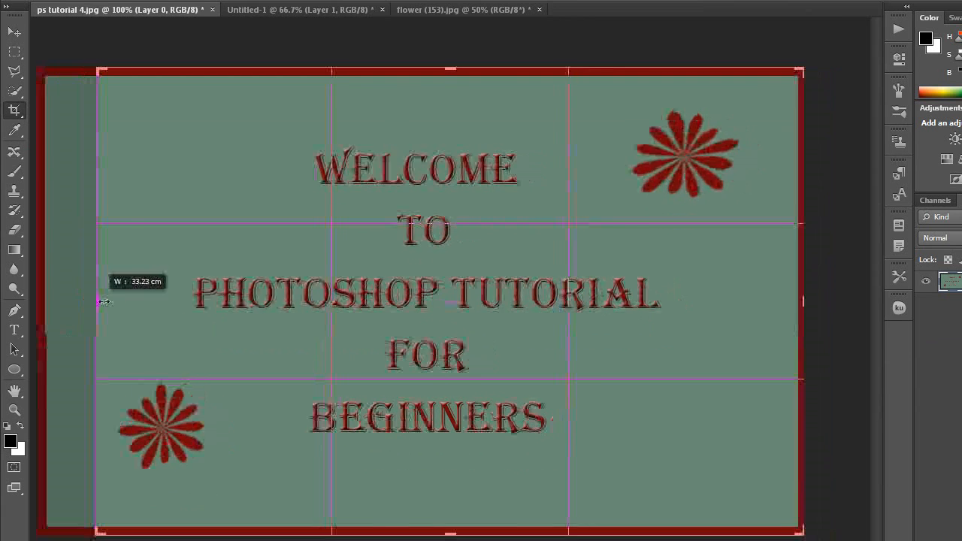
pyautogui.moveTo(103, 302); pyautogui.dragTo(126, 301)
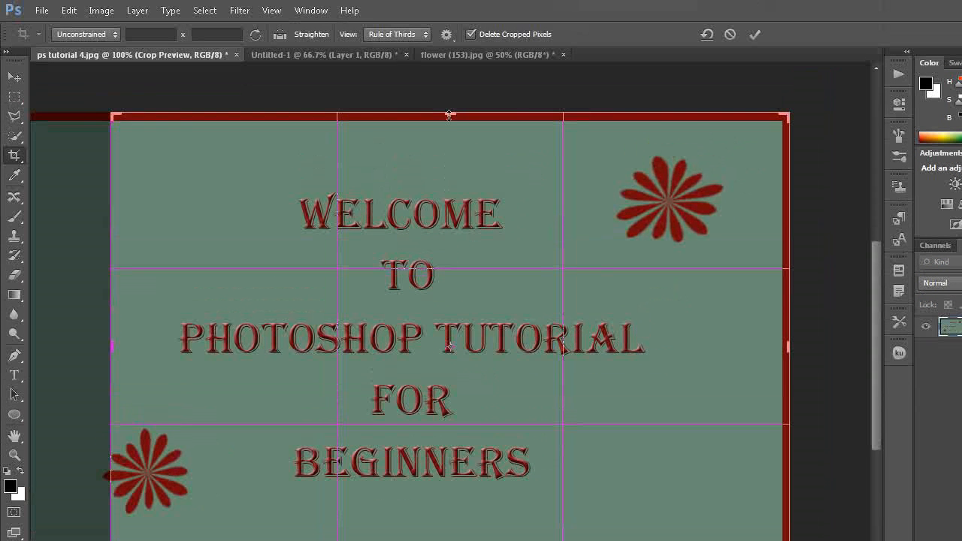
pyautogui.moveTo(448, 77); pyautogui.dragTo(449, 78)
pyautogui.moveTo(448, 120); pyautogui.dragTo(448, 181)
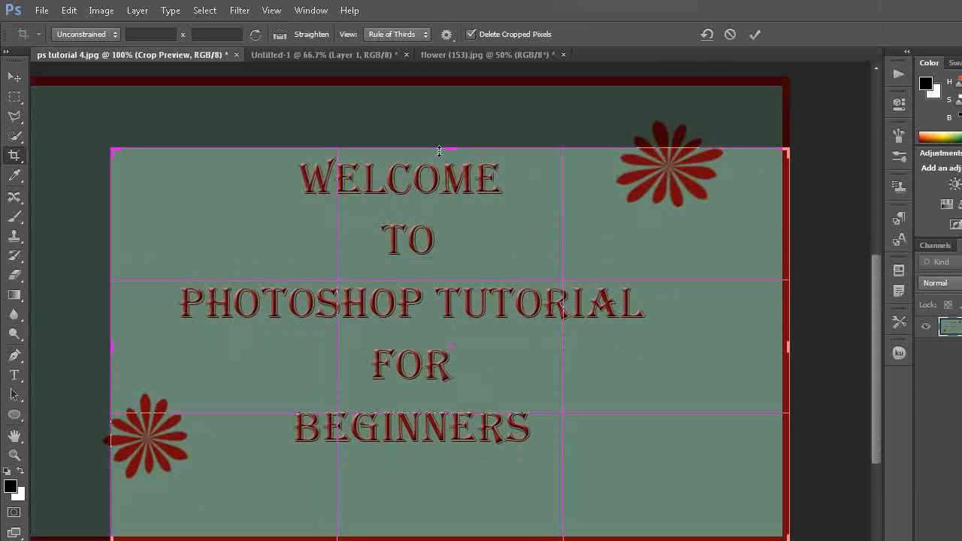
pyautogui.click(707, 34)
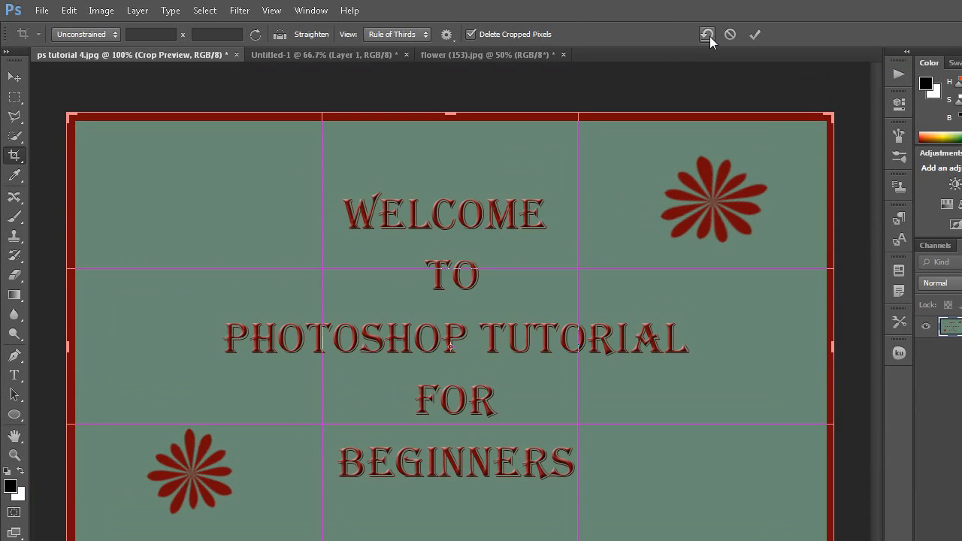
# Step: Try the Grid and Diagonal crop overlays, and return the overlay to Rule of Thirds
pyautogui.click(426, 35)
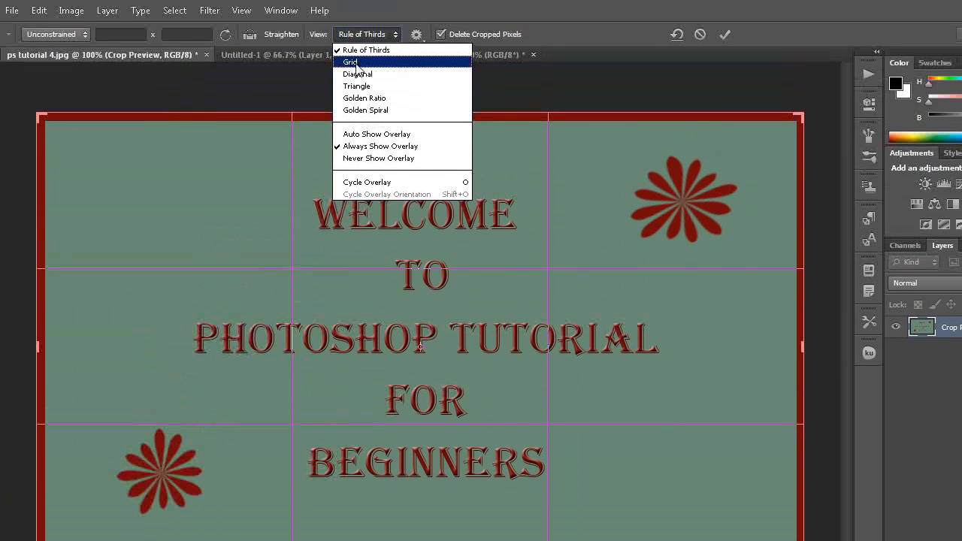
pyautogui.click(356, 63)
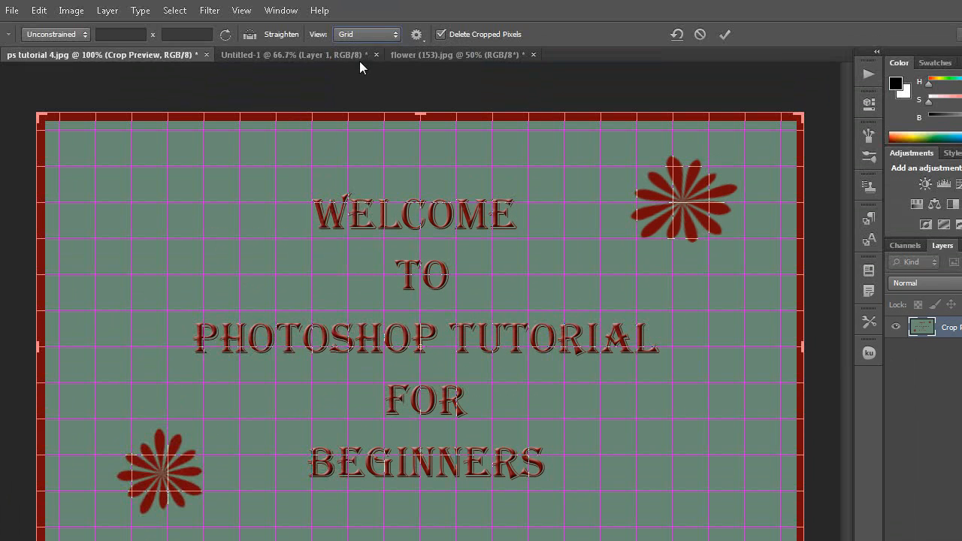
pyautogui.click(395, 36)
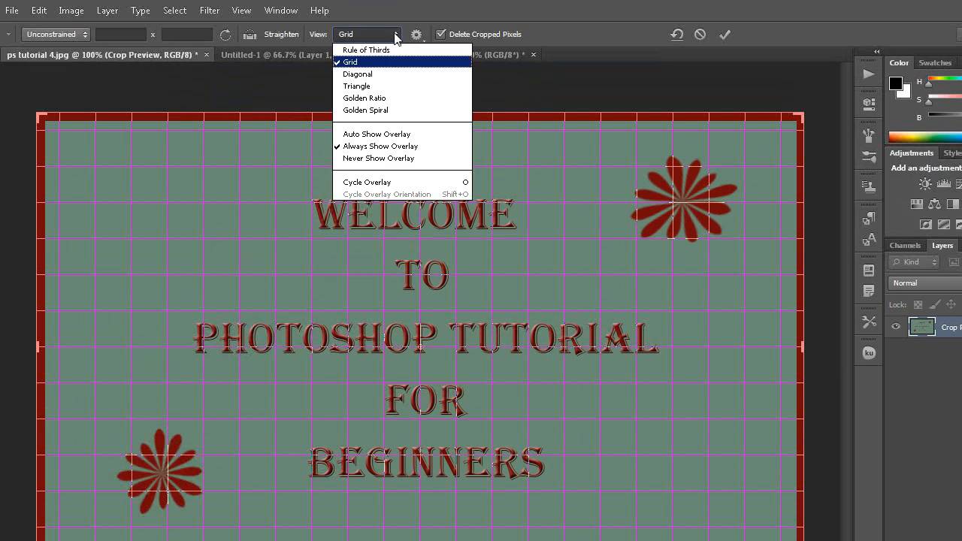
pyautogui.click(357, 75)
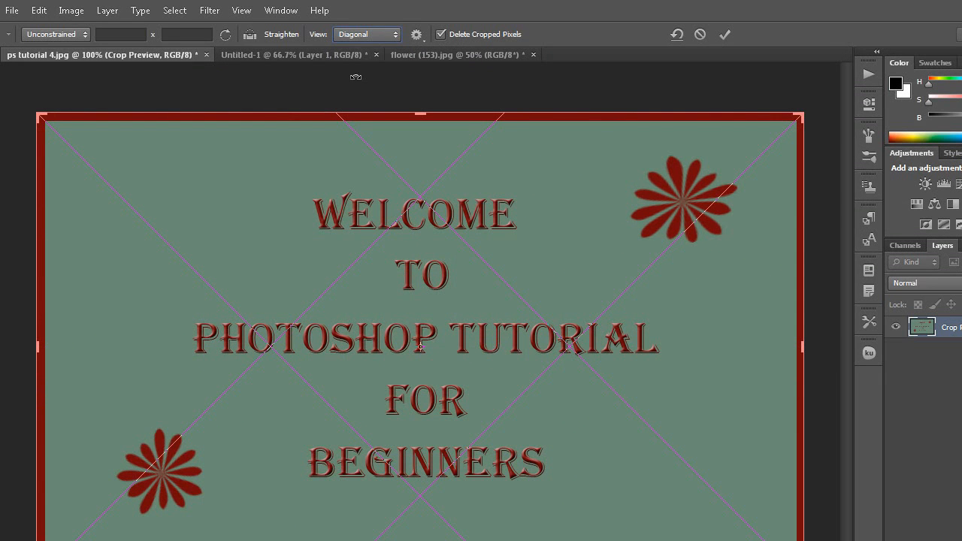
pyautogui.click(396, 36)
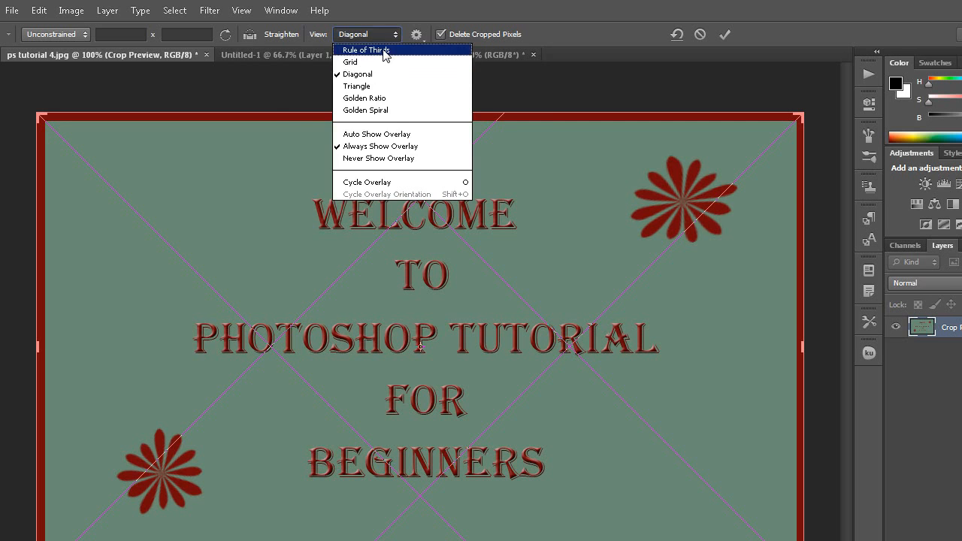
pyautogui.click(387, 50)
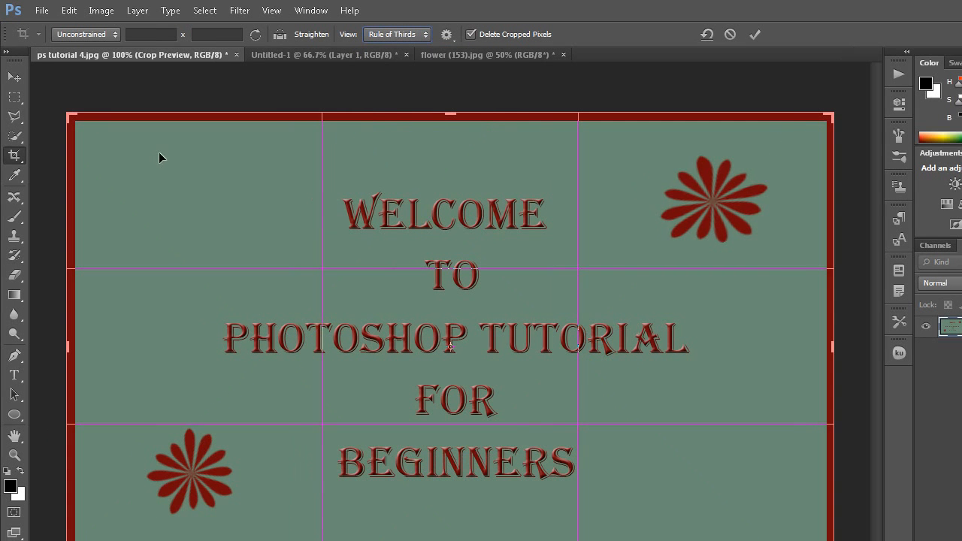